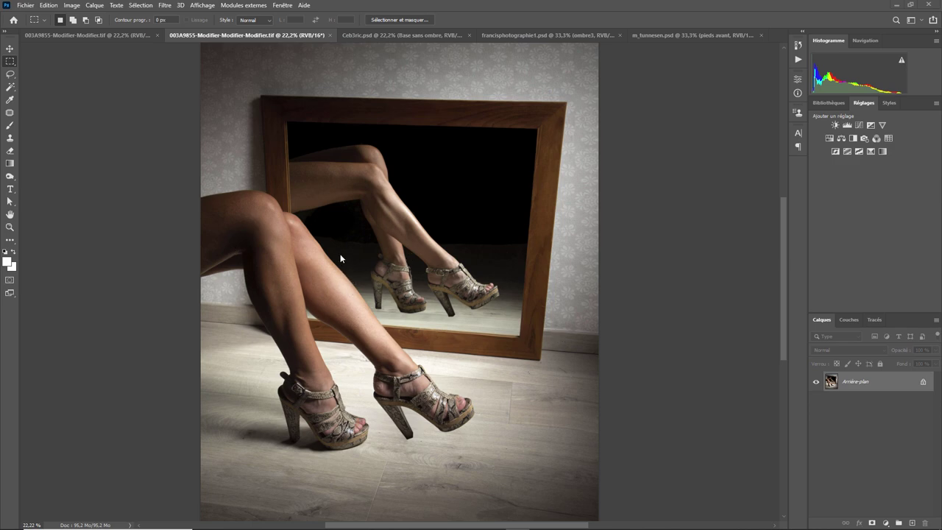
Step: Switch to the first TIF version of the composite, the one with darker shoe shadows
click(119, 35)
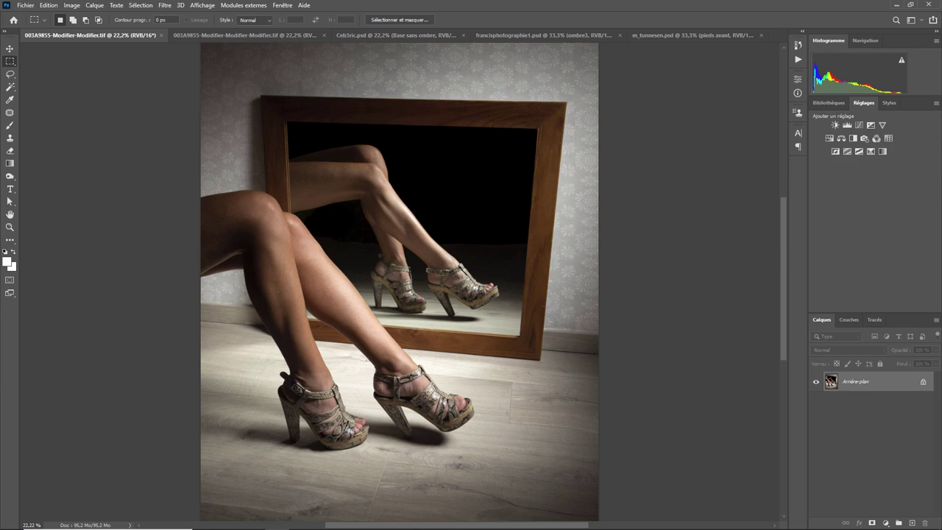
Step: Make 003A9855-Modifier-Modifier.tif the active document again for comparison
click(245, 40)
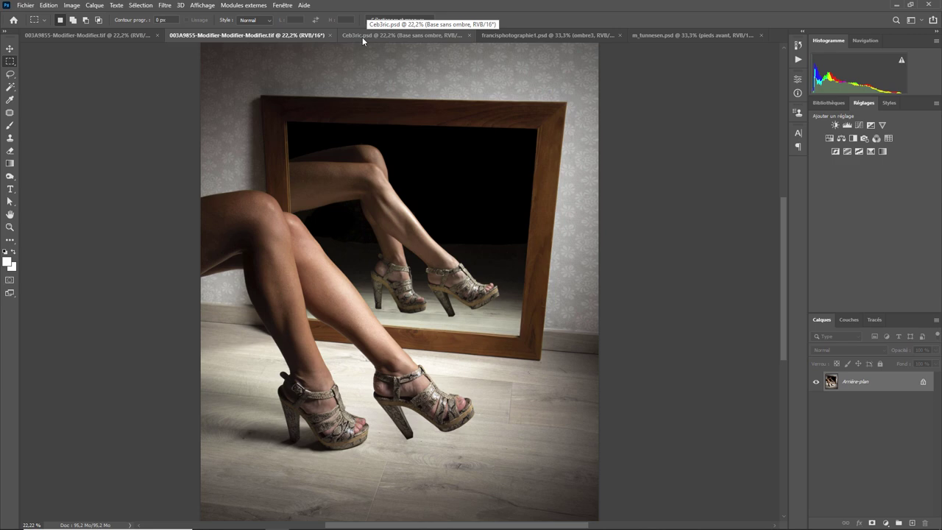
Step: Briefly view Ceb3ric.psd's floor shadows, then go back to the first TIF version
click(362, 37)
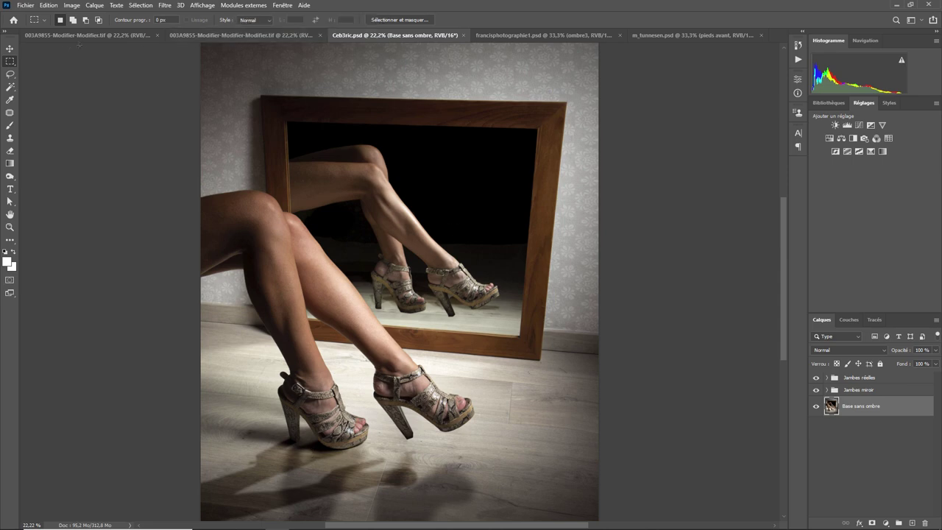
click(101, 37)
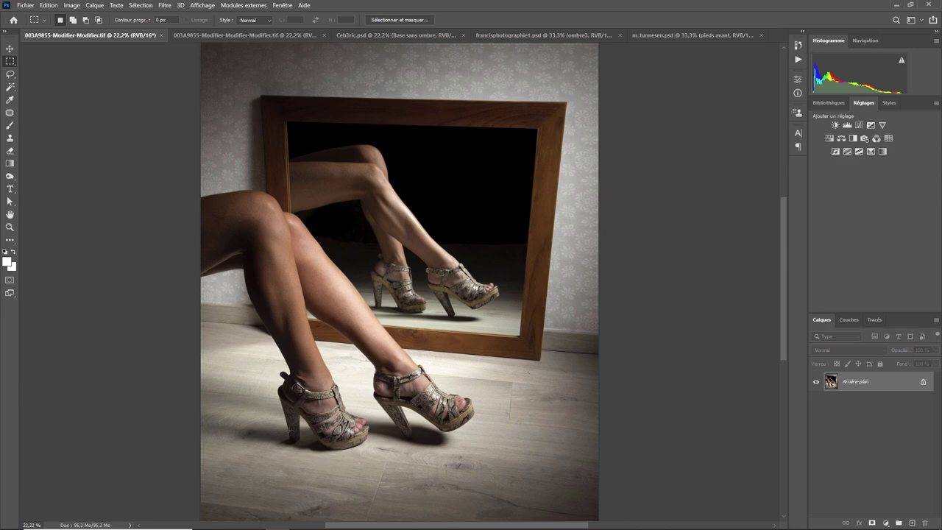
Step: Make Ceb3ric.psd, with its leg groups and cast floor shadows, the active document
click(379, 35)
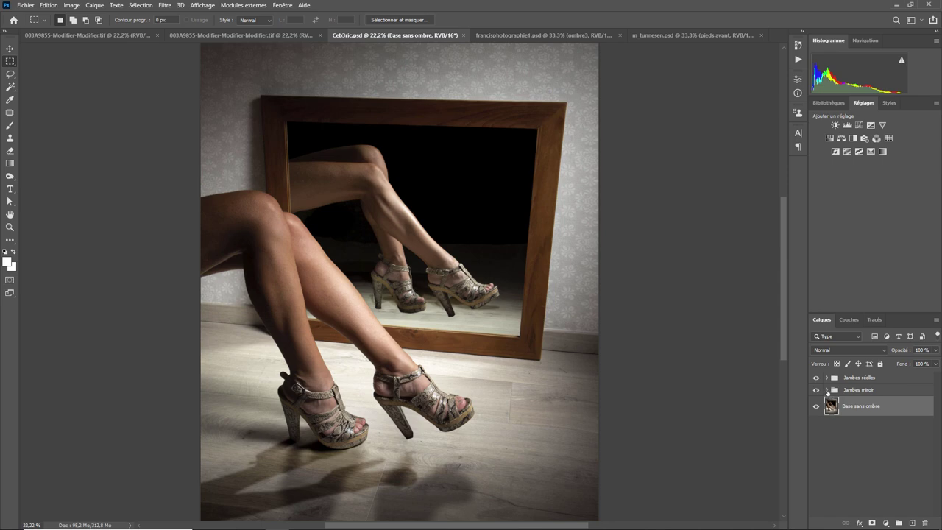
Step: Expand Jambes réelles and Jambes miroir, then toggle Jambes devant repeatedly to compare the front legs
click(827, 390)
click(827, 377)
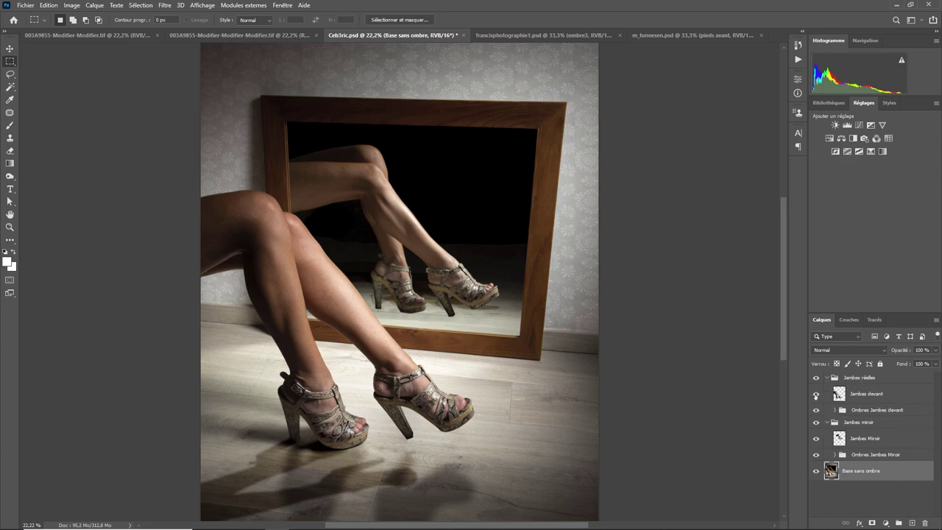
click(815, 394)
click(815, 396)
click(815, 395)
click(816, 395)
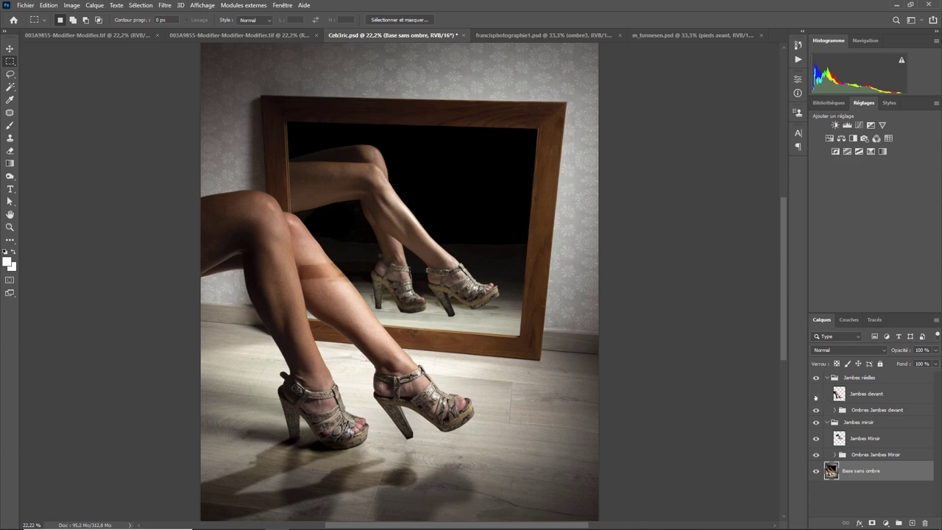
click(815, 395)
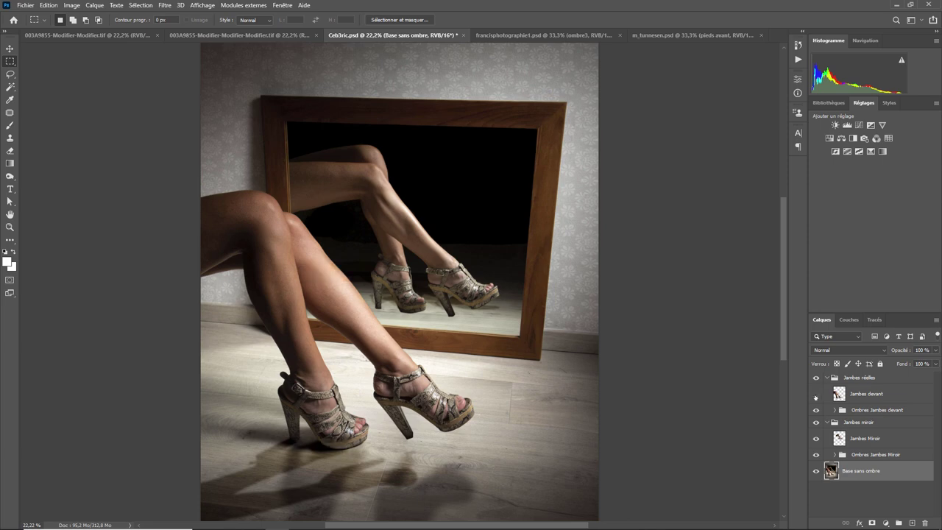
click(815, 395)
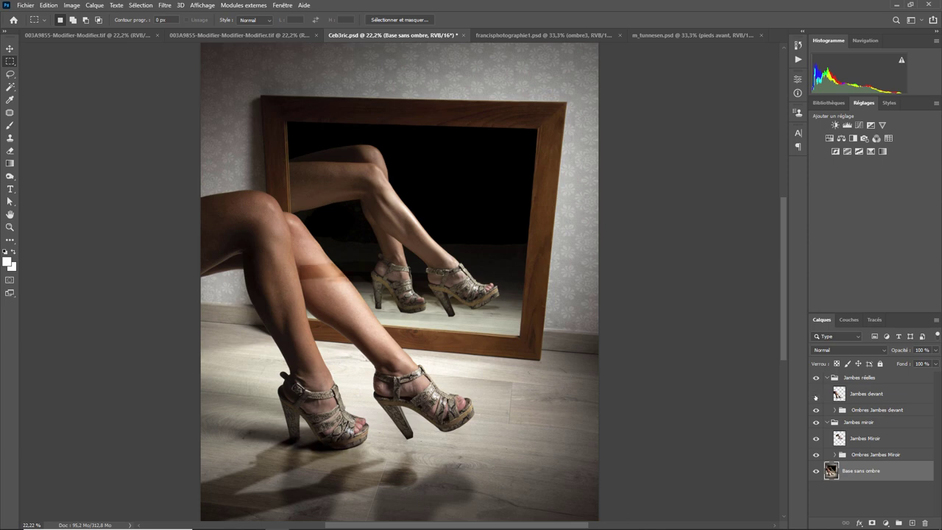
click(815, 396)
click(815, 395)
click(815, 395)
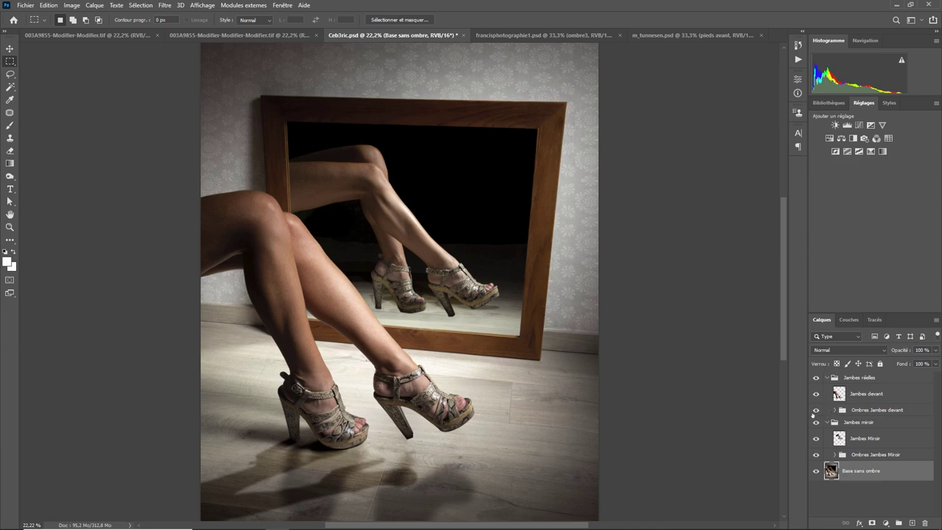
Step: Toggle the front legs' floor shadows off and on, leaving them visible
click(816, 410)
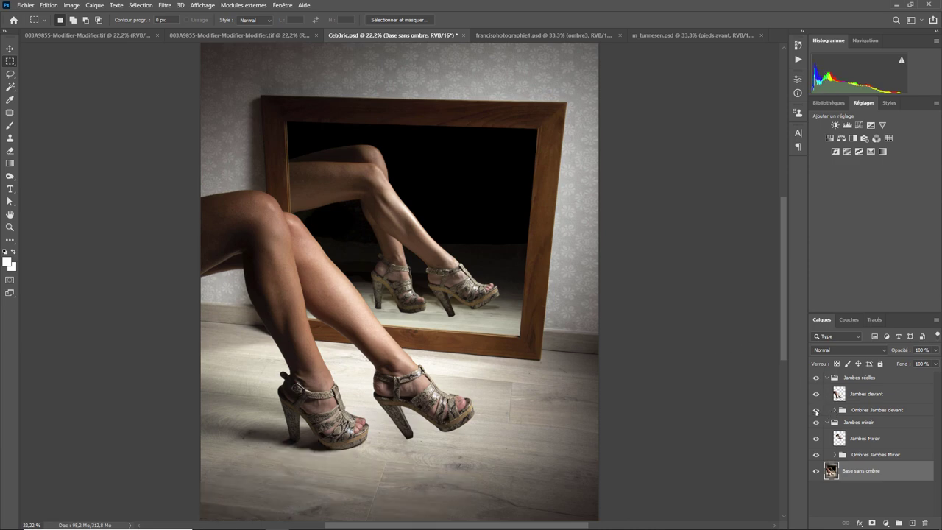
click(815, 410)
click(816, 410)
click(815, 410)
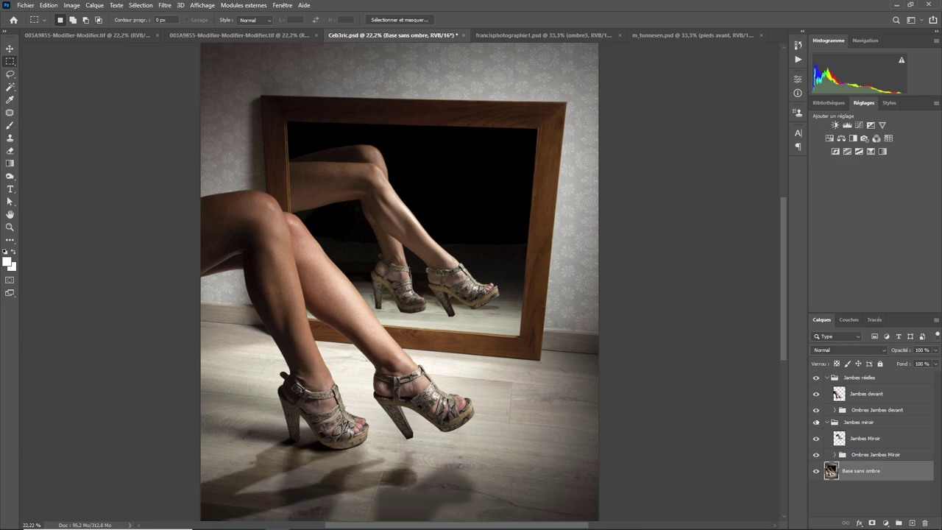
Step: Hide and restore the Jambes Miroir layer twice to compare the reflection
click(815, 438)
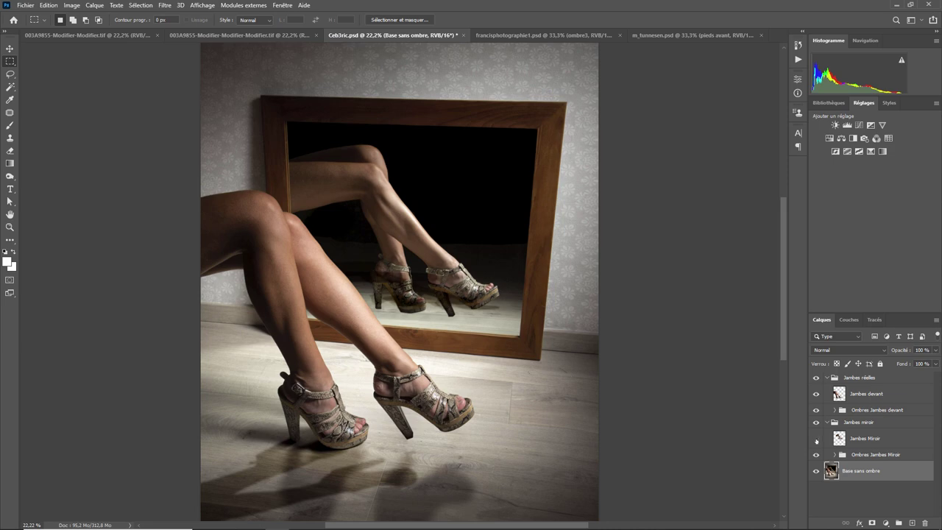
click(815, 439)
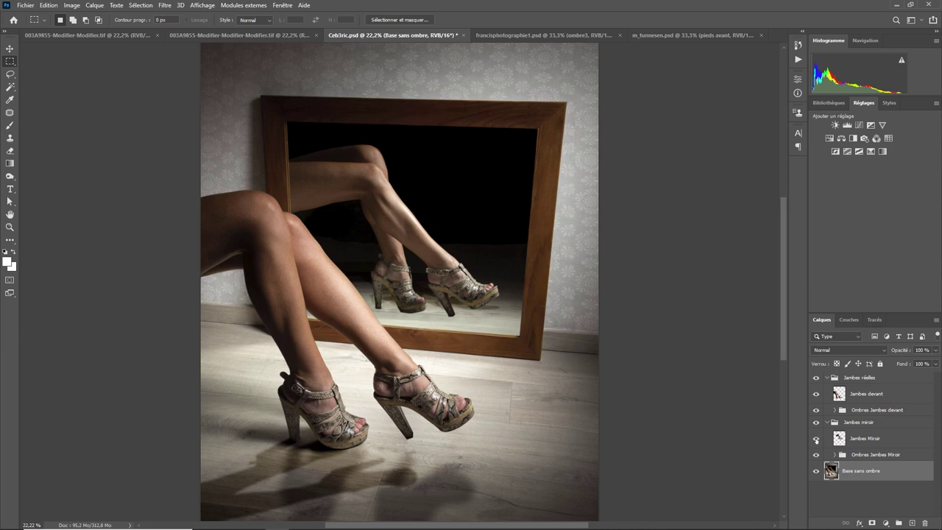
click(815, 438)
click(815, 438)
Step: Toggle the mirrored legs' shadows, then leave Jambes Miroir visible again
click(816, 455)
click(815, 455)
click(815, 455)
click(814, 439)
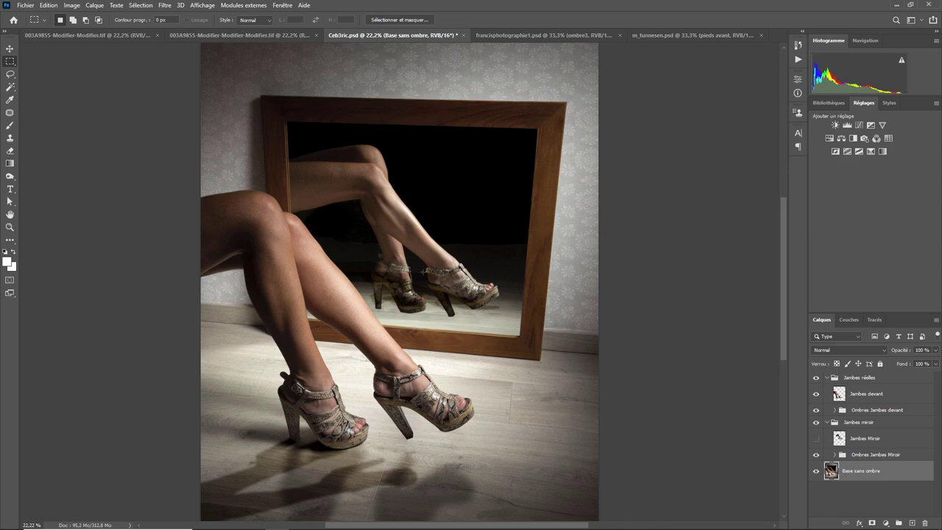
click(815, 439)
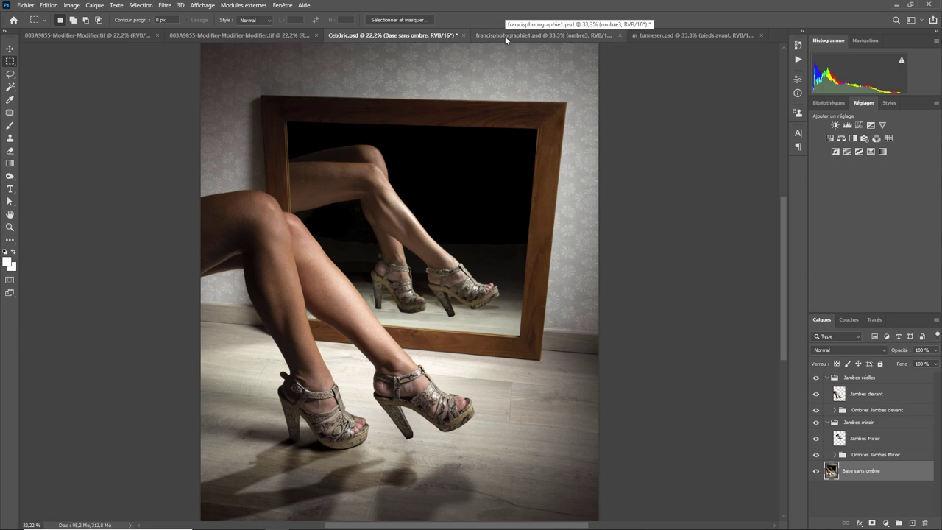
Step: Switch to francisphotographie1.psd, with its ombre1, ombre2 and ombre3 shadow layers
click(504, 36)
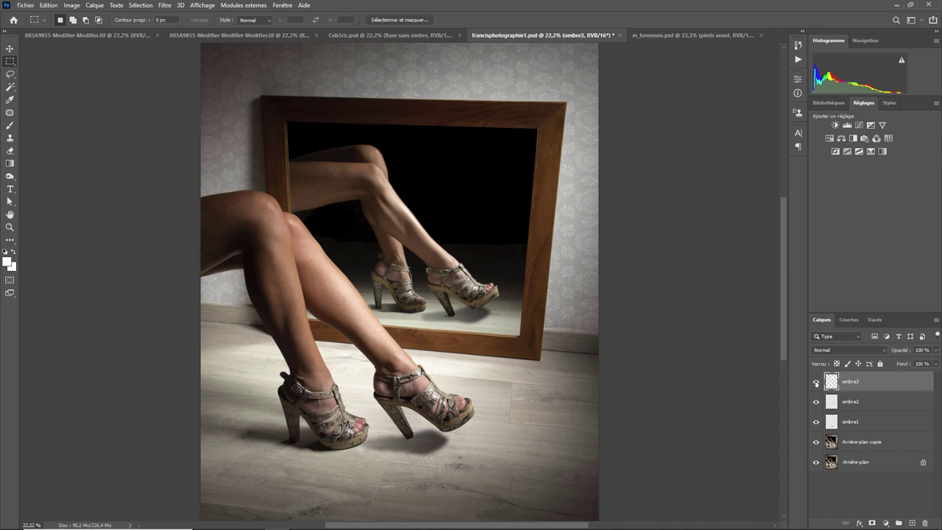
click(816, 402)
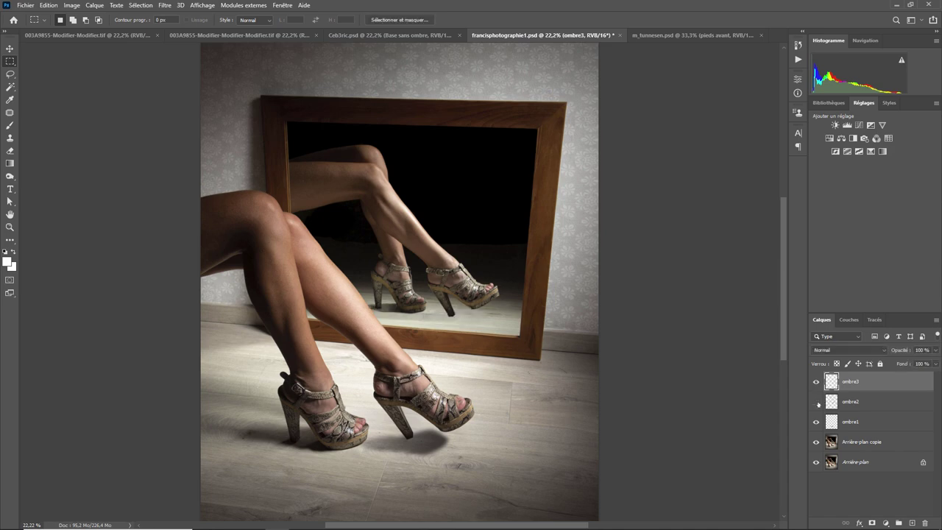
click(816, 402)
click(816, 421)
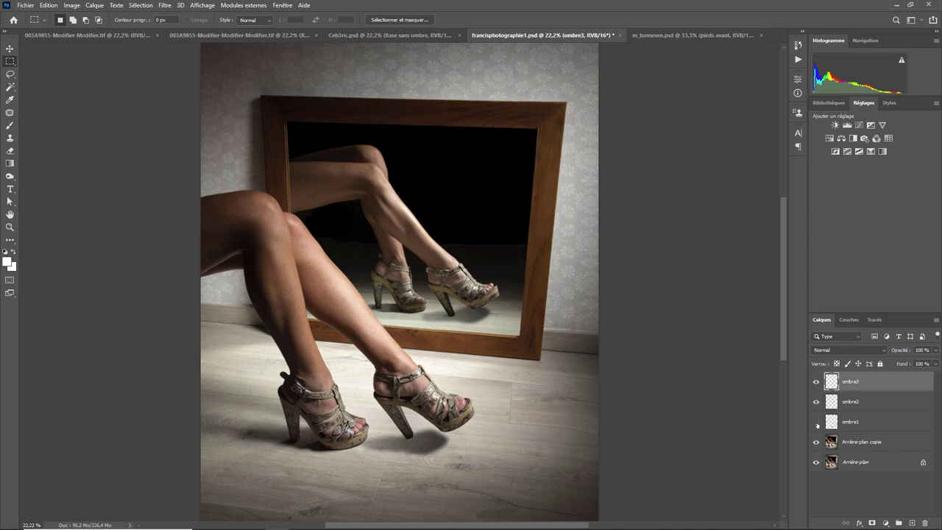
click(815, 422)
click(864, 421)
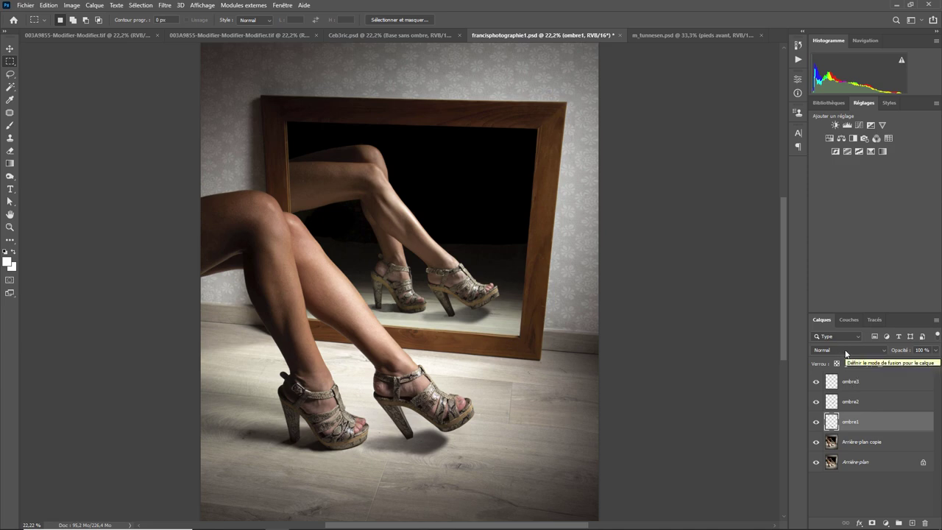
click(816, 442)
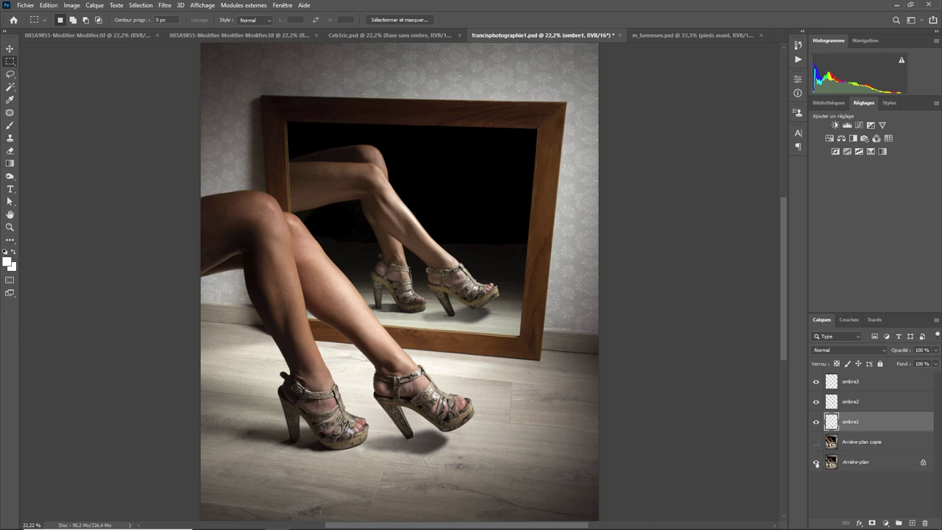
click(816, 463)
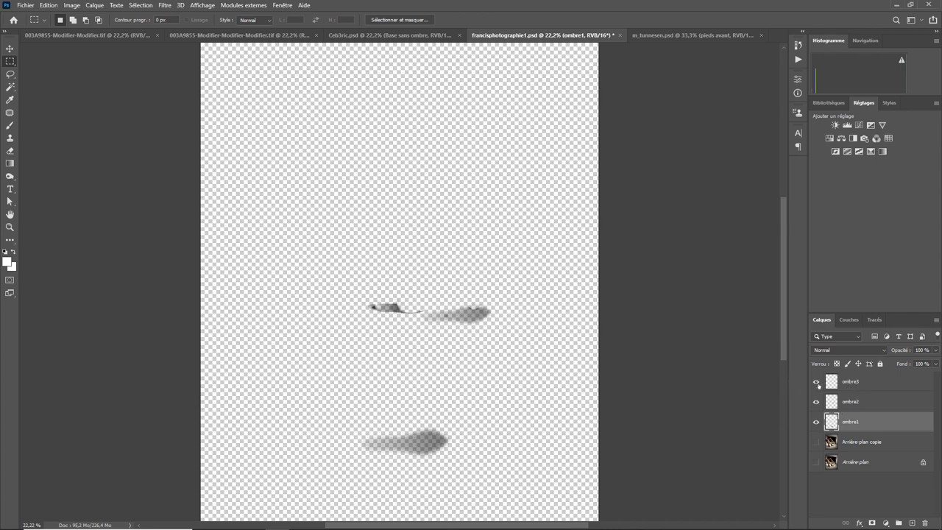
click(816, 441)
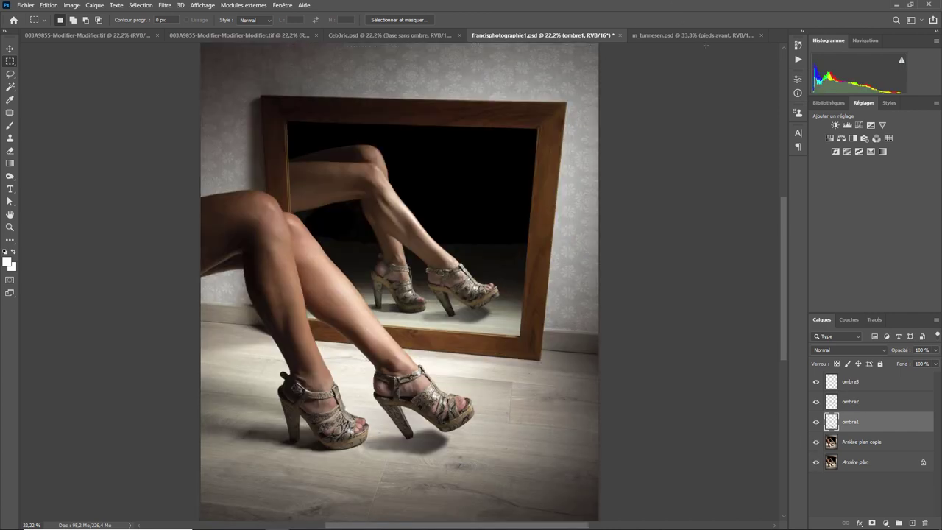
Step: Switch to m_tunnesen.psd, with its pieds miroir and pieds avant groups
click(653, 36)
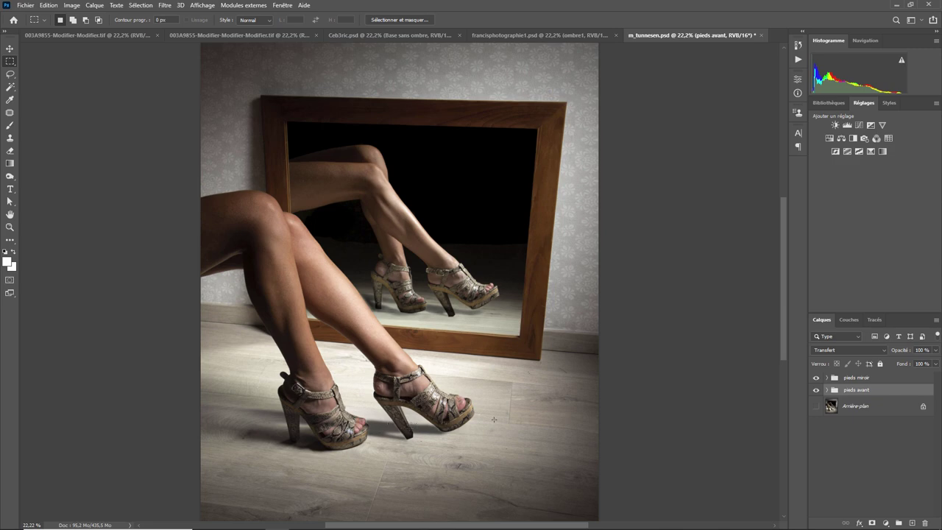
key(ctrl+plus)
key(ctrl+plus)
key(ctrl+plus)
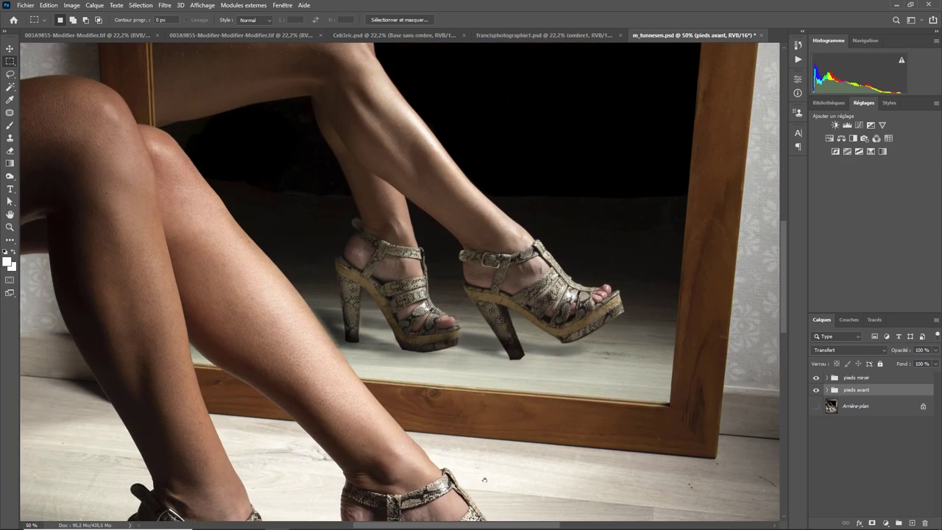
drag(485, 480, 498, 136)
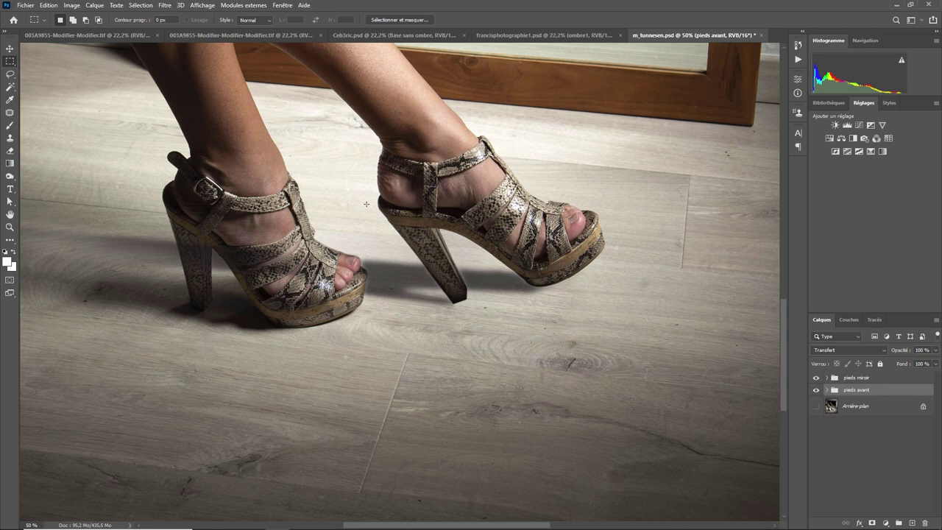
key(ctrl+minus)
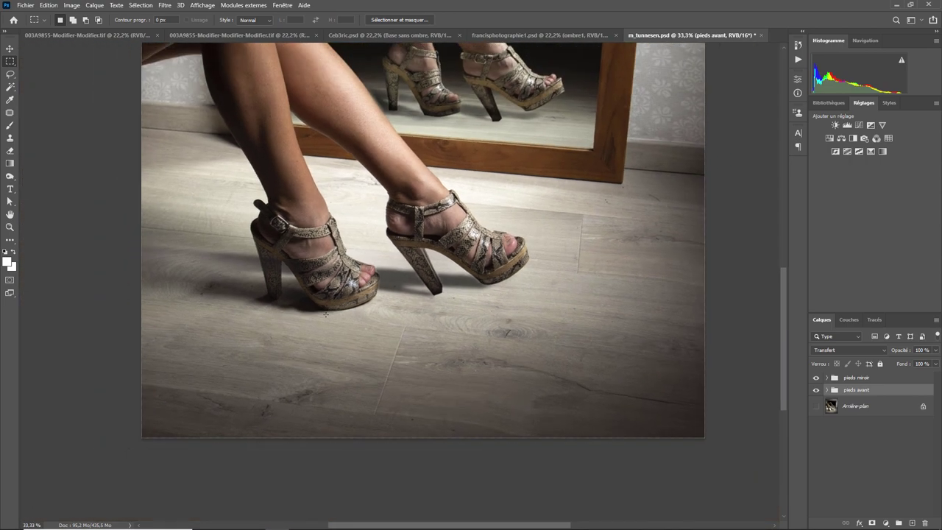
key(ctrl+minus)
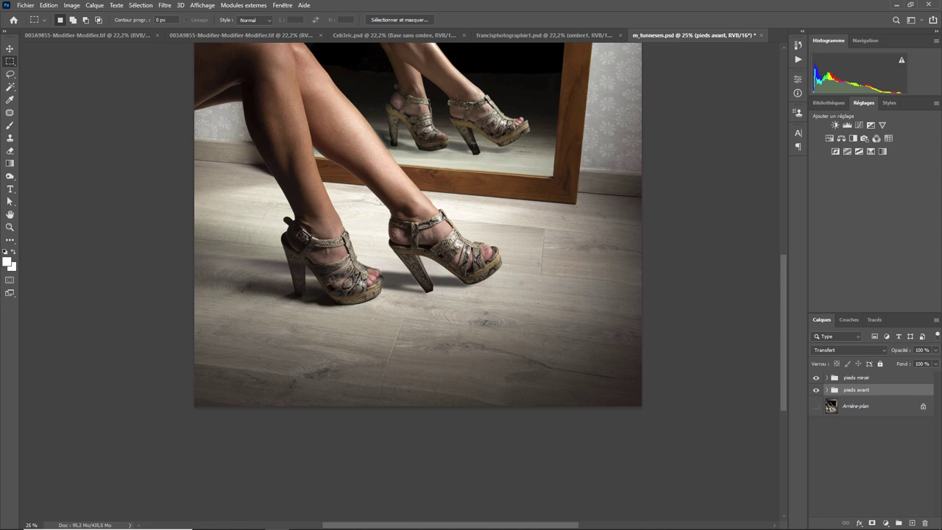
drag(781, 281, 778, 246)
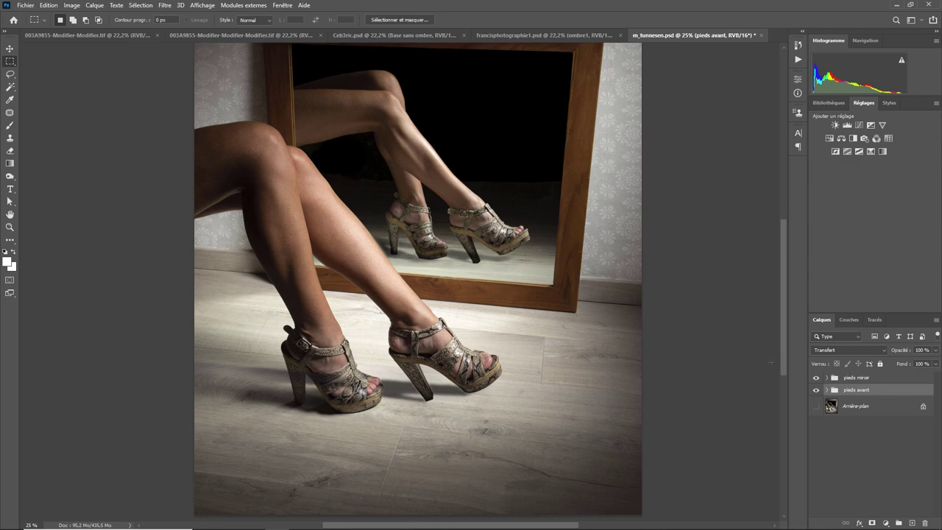
click(827, 378)
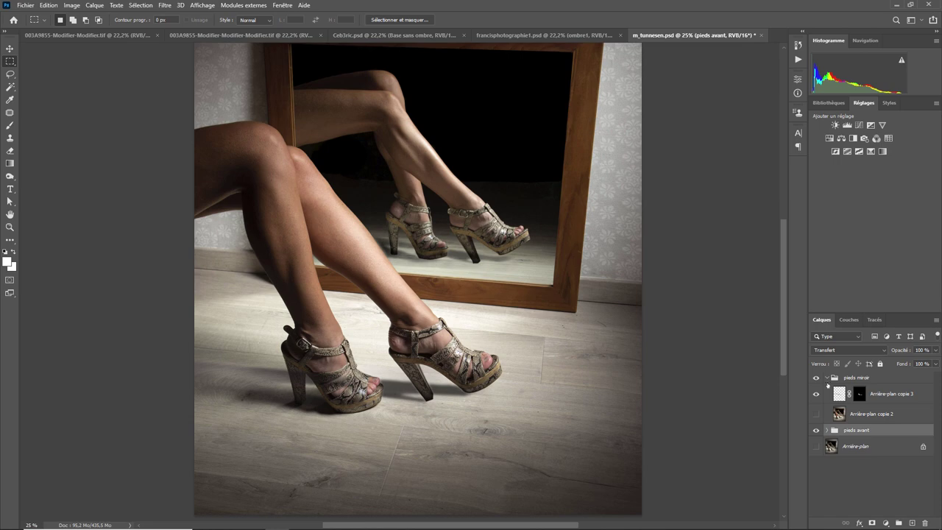
click(816, 395)
click(816, 395)
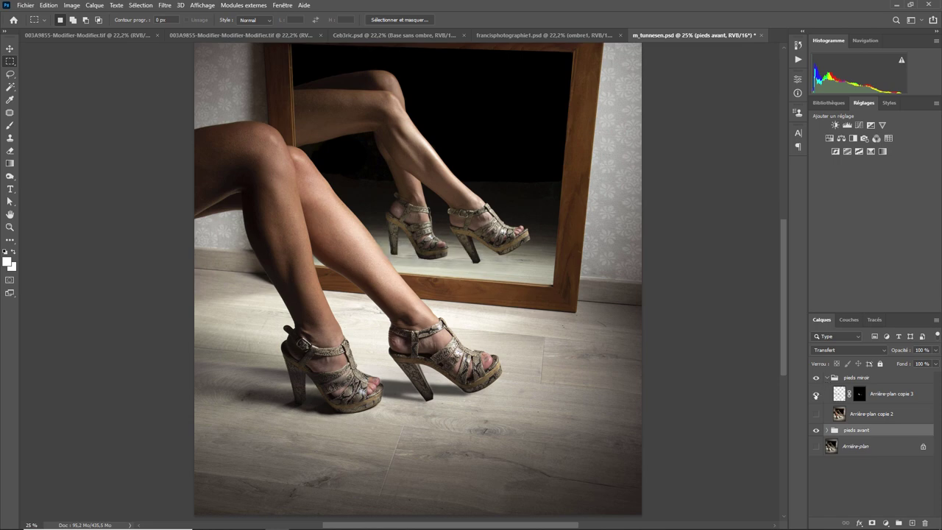
click(816, 395)
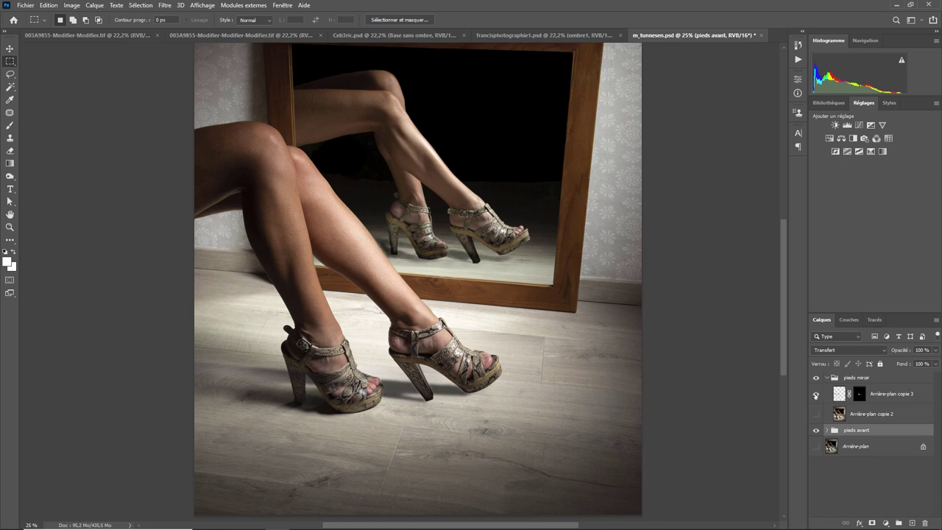
click(815, 395)
click(815, 395)
Step: Toggle Arrière-plan copie 2, expand pieds avant, and toggle Arrière-plan copie 4 to compare shadows
click(815, 415)
click(826, 430)
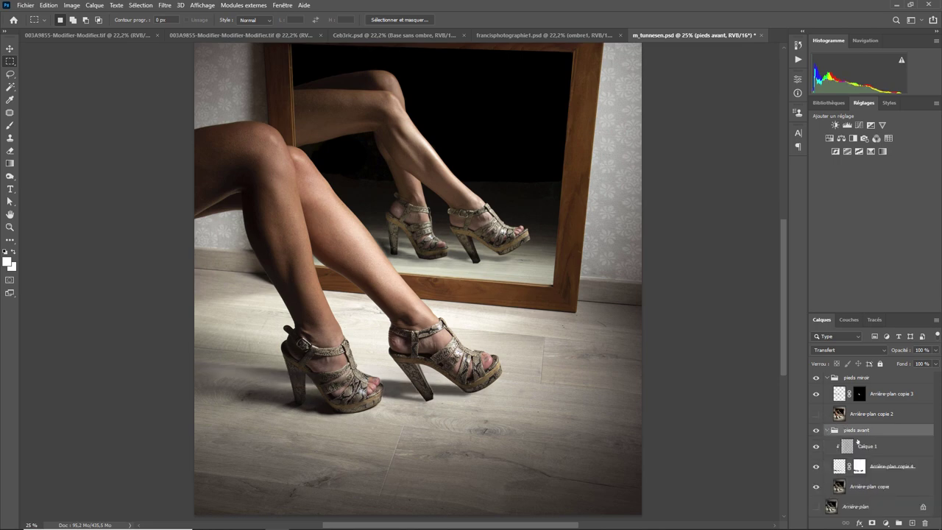
click(816, 468)
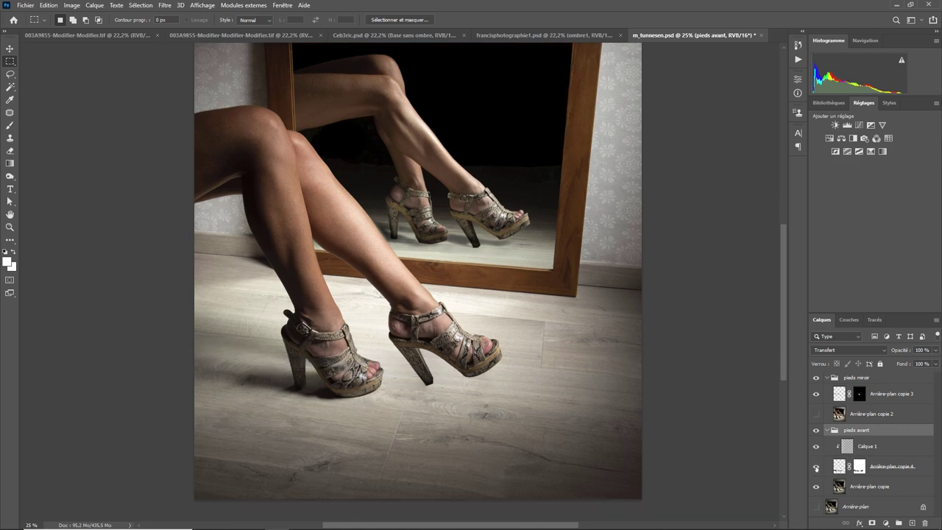
click(815, 468)
click(816, 468)
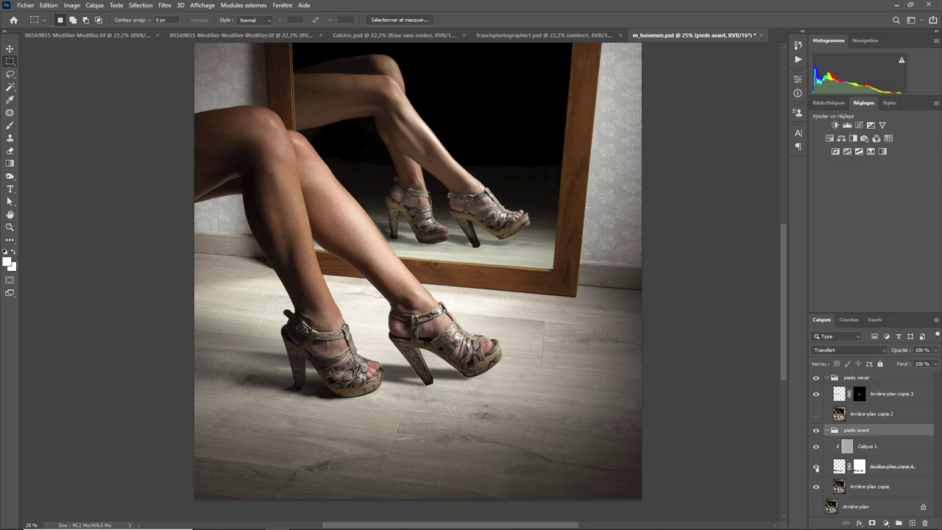
Step: Toggle Calque 1 repeatedly to compare darker and lighter front shoe shadows
click(816, 447)
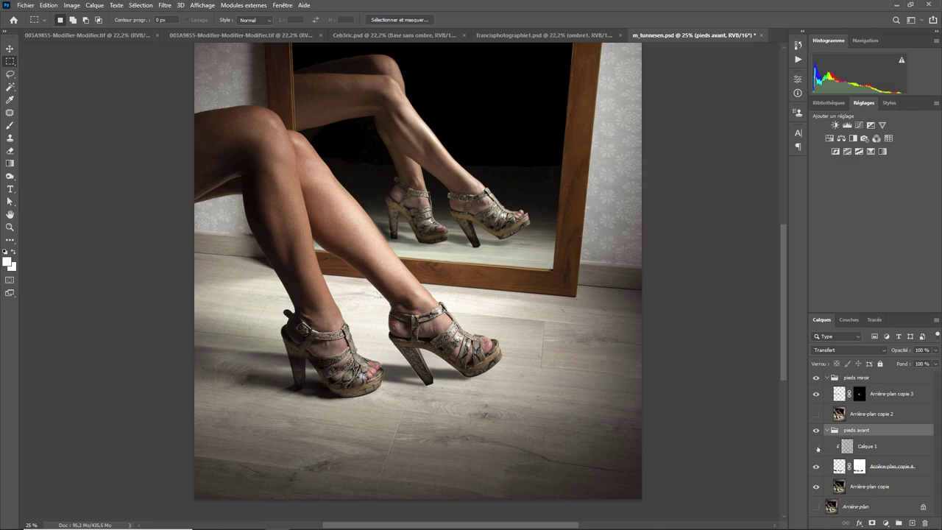
click(815, 446)
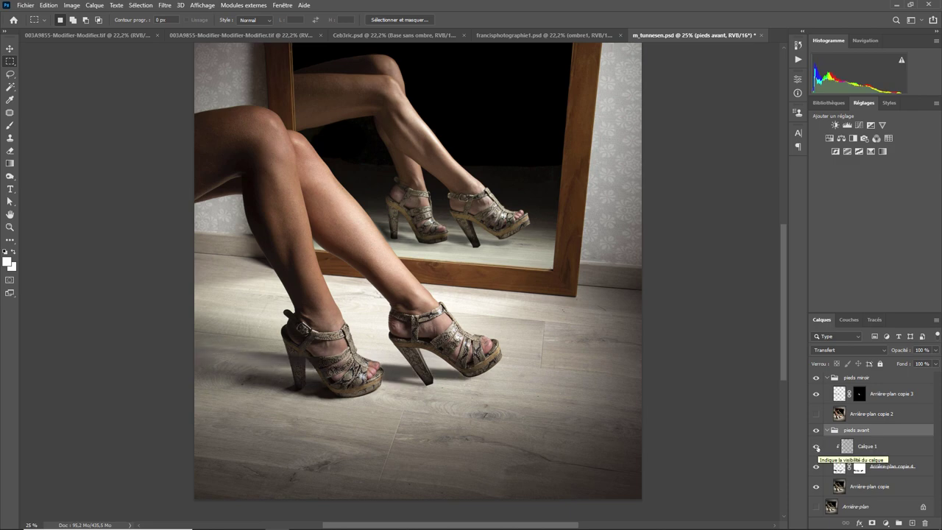
click(816, 447)
click(816, 447)
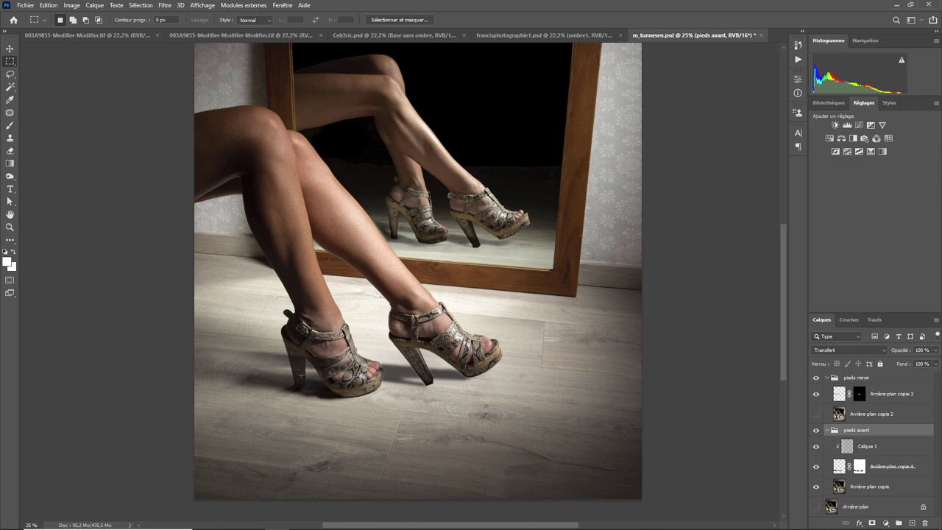
click(816, 446)
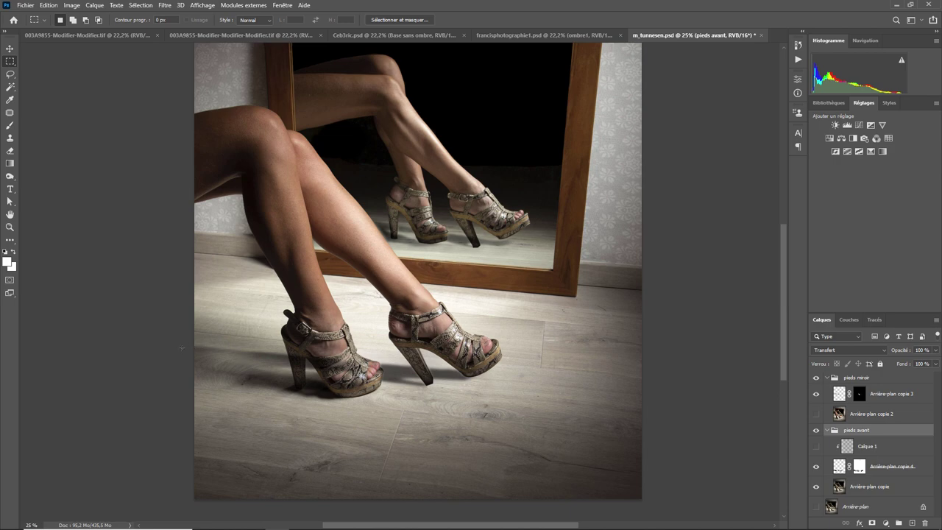
click(815, 446)
click(815, 446)
Step: Turn Calque 1 back on, then switch to 003A9855-Modifier-Modifier.tif
click(815, 446)
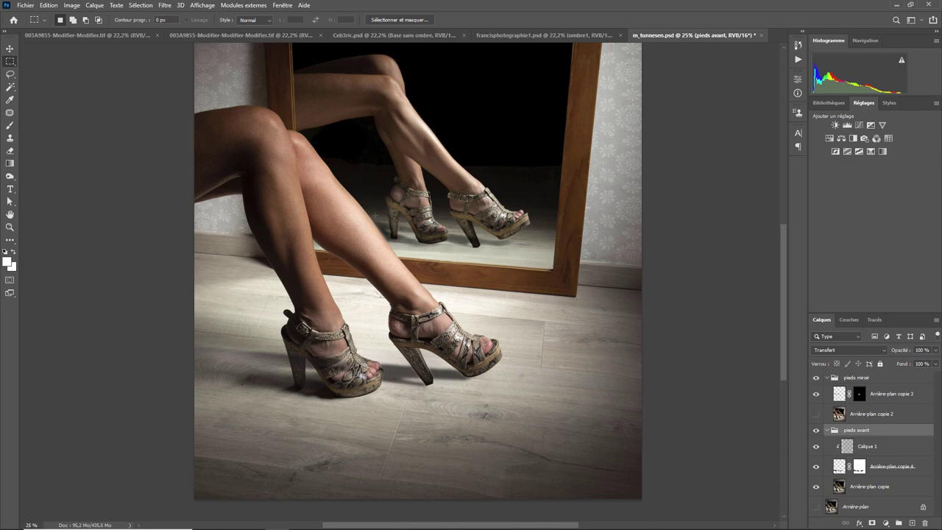
click(127, 35)
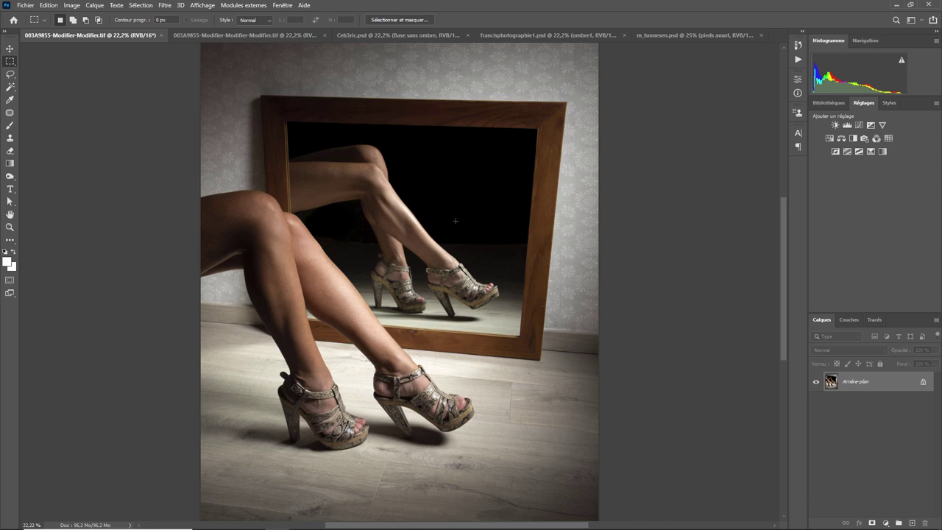
Step: View the Ceb3ric.psd and francisphotographie1.psd versions, then go back to m_tunnesen.psd
click(382, 34)
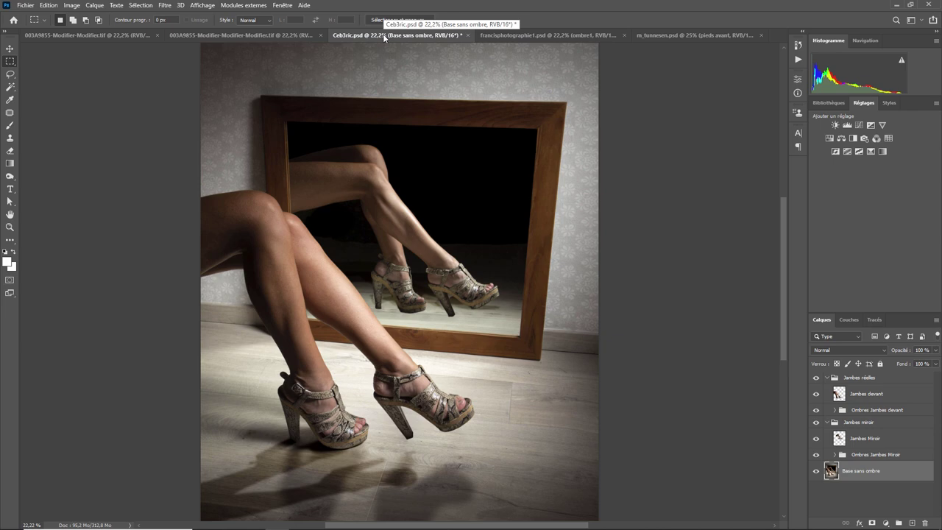
click(507, 38)
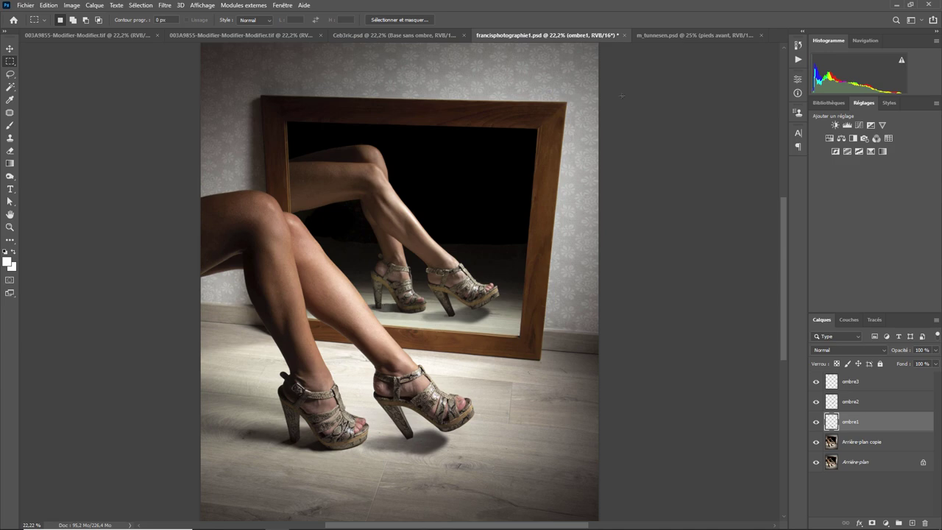
click(666, 35)
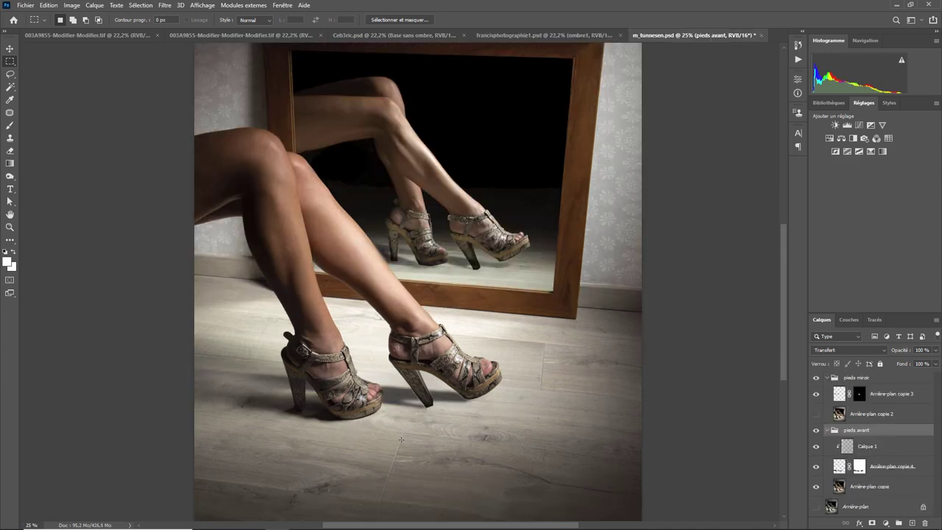